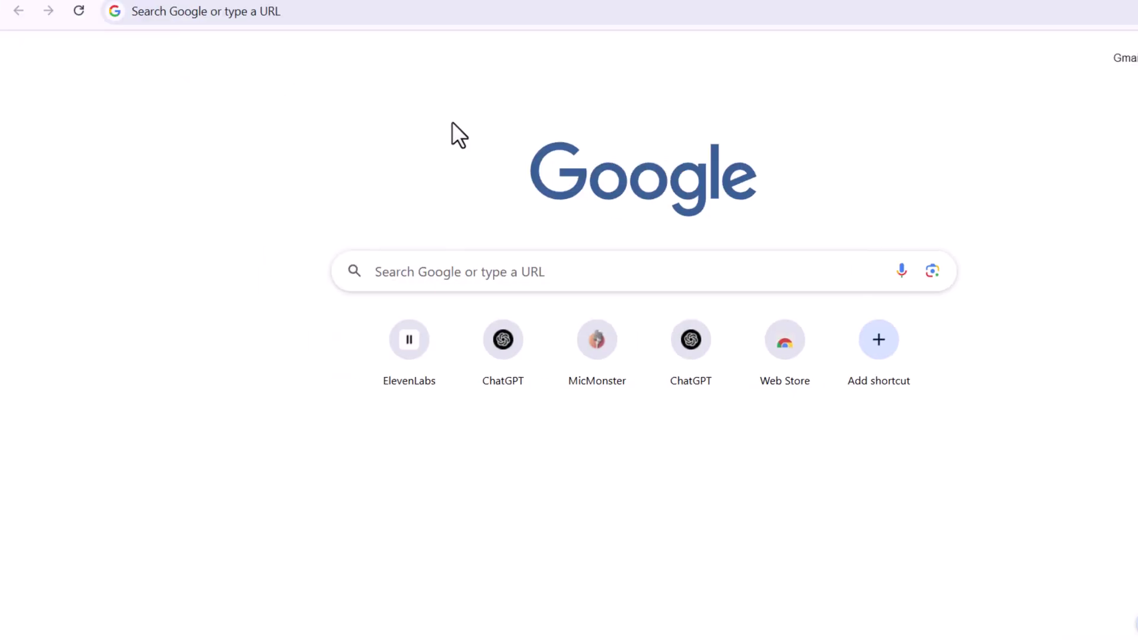
Go to chatgpt.com in the browser
left_click(243, 11)
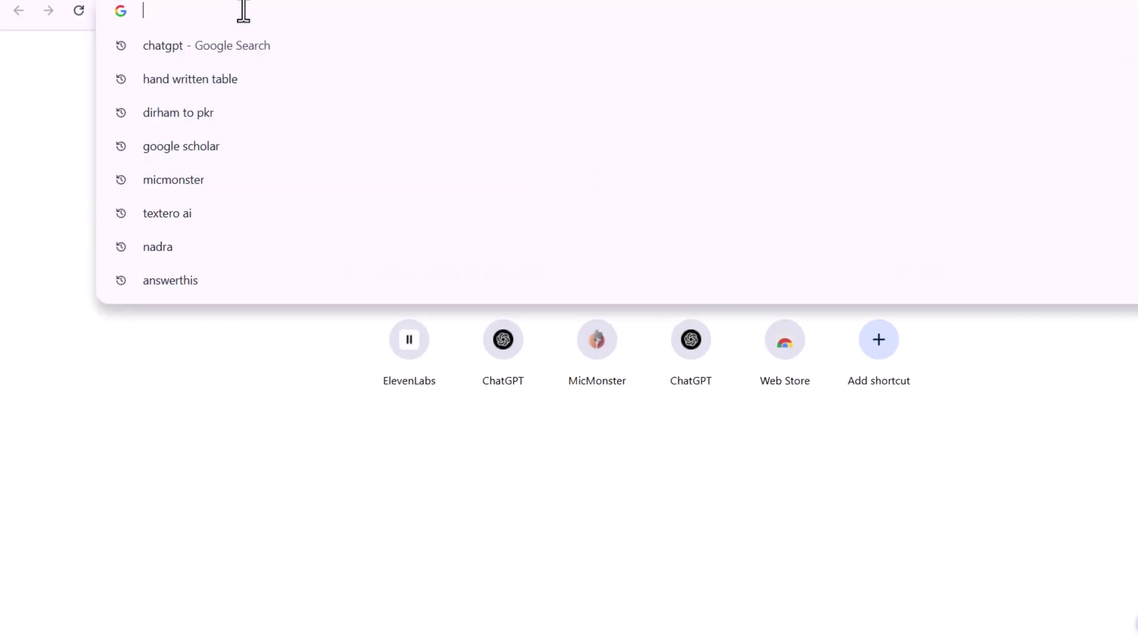
type("c")
left_click(187, 42)
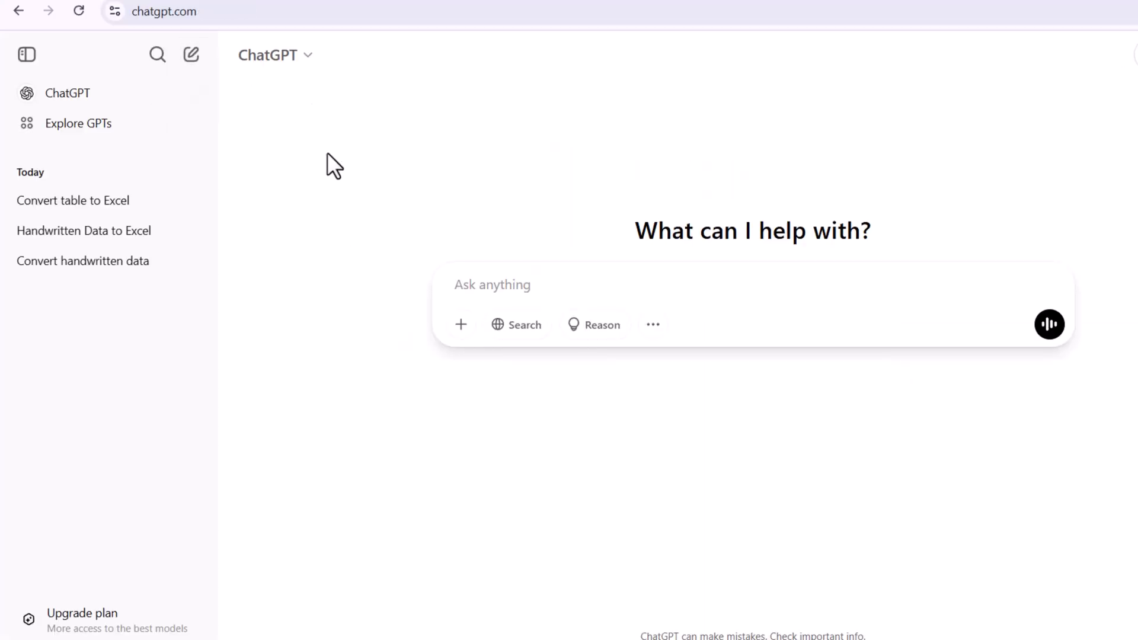
Start uploading a file from the computer and pick the handwritten table image in Downloads
left_click(459, 328)
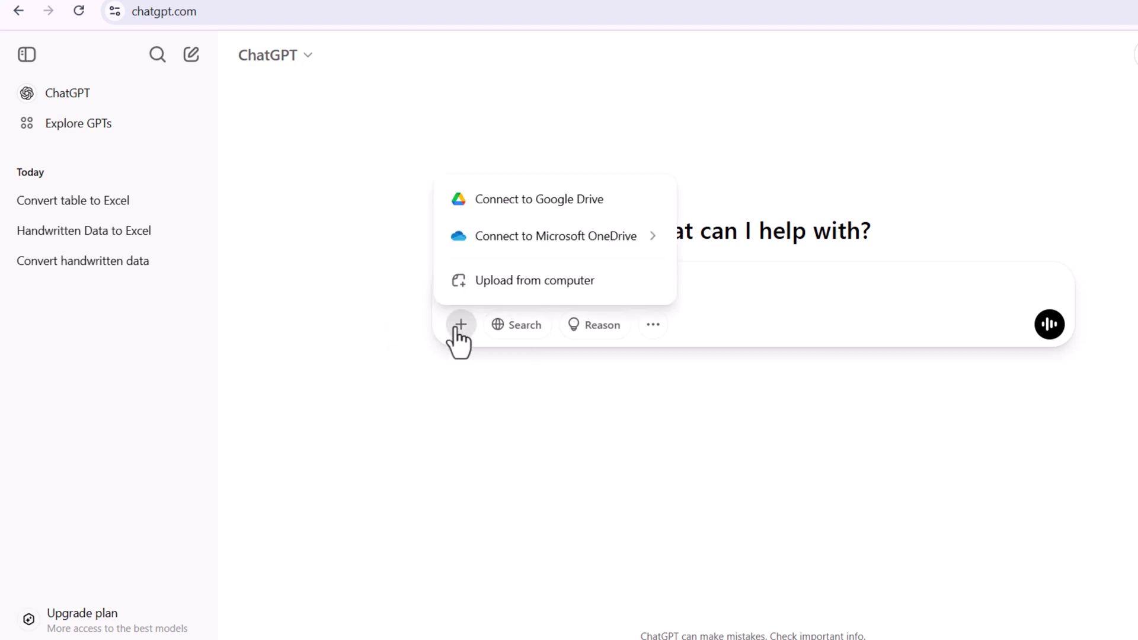
left_click(507, 282)
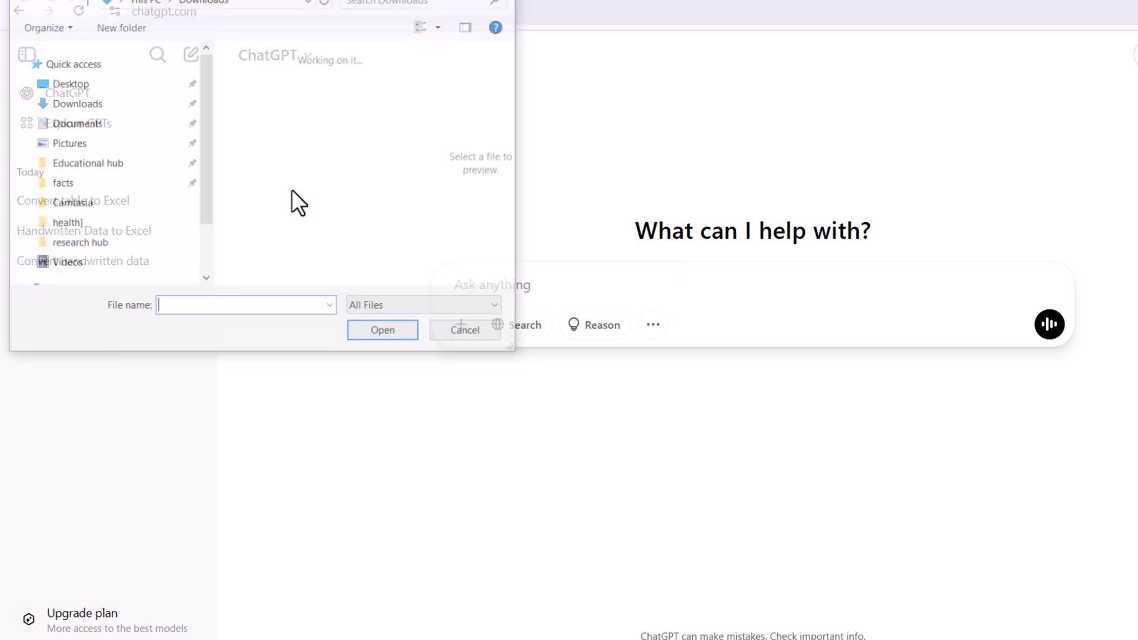
scroll(271, 163, "down", 5)
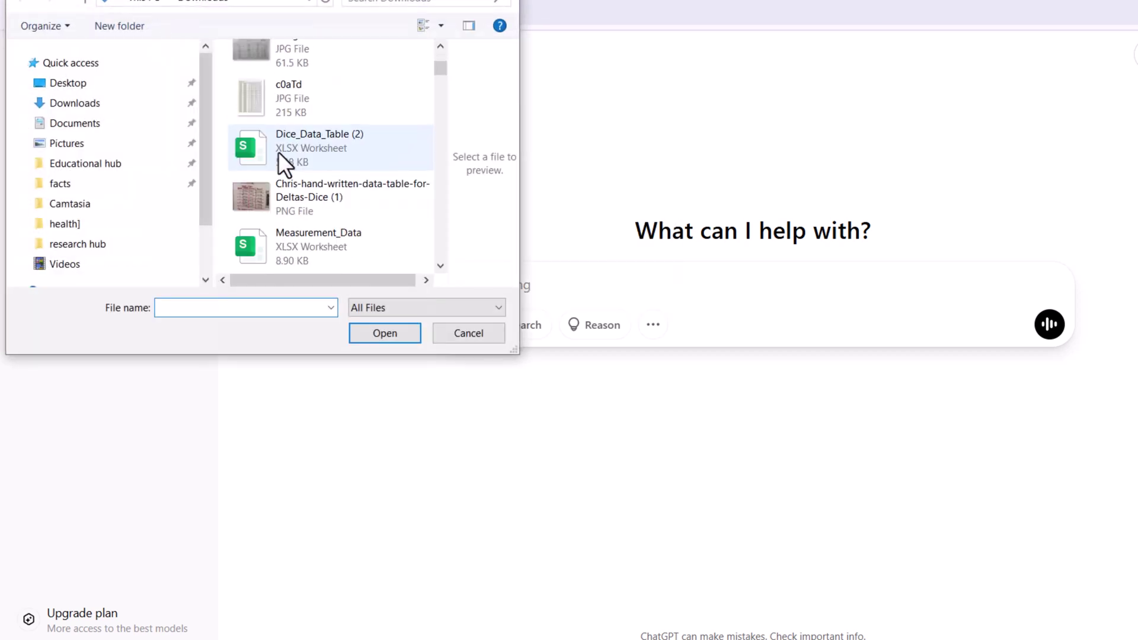
left_click(268, 53)
Attach the image and write the prompt 'convert this hand written table into excel sheet'
left_click(376, 331)
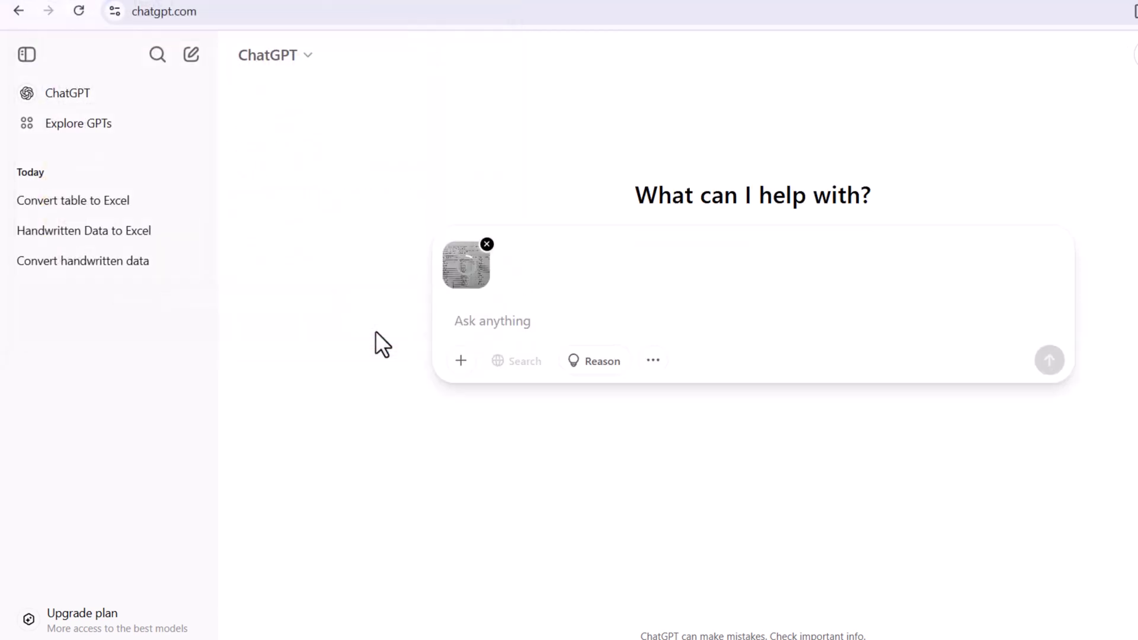
left_click(489, 322)
type("convert ")
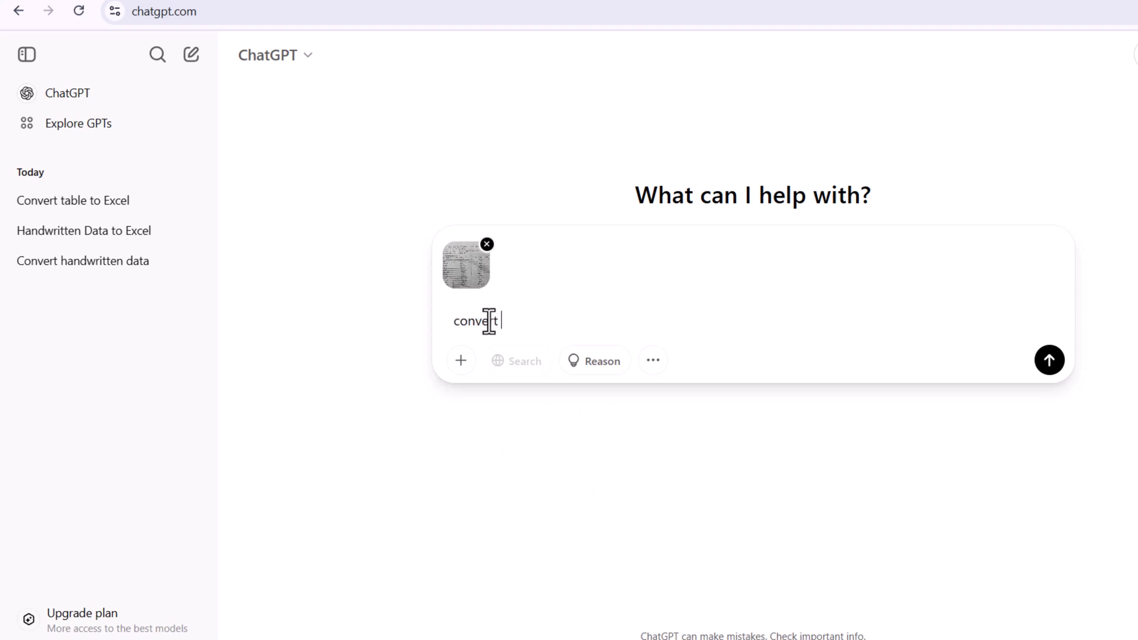
type("this hand written table into exc")
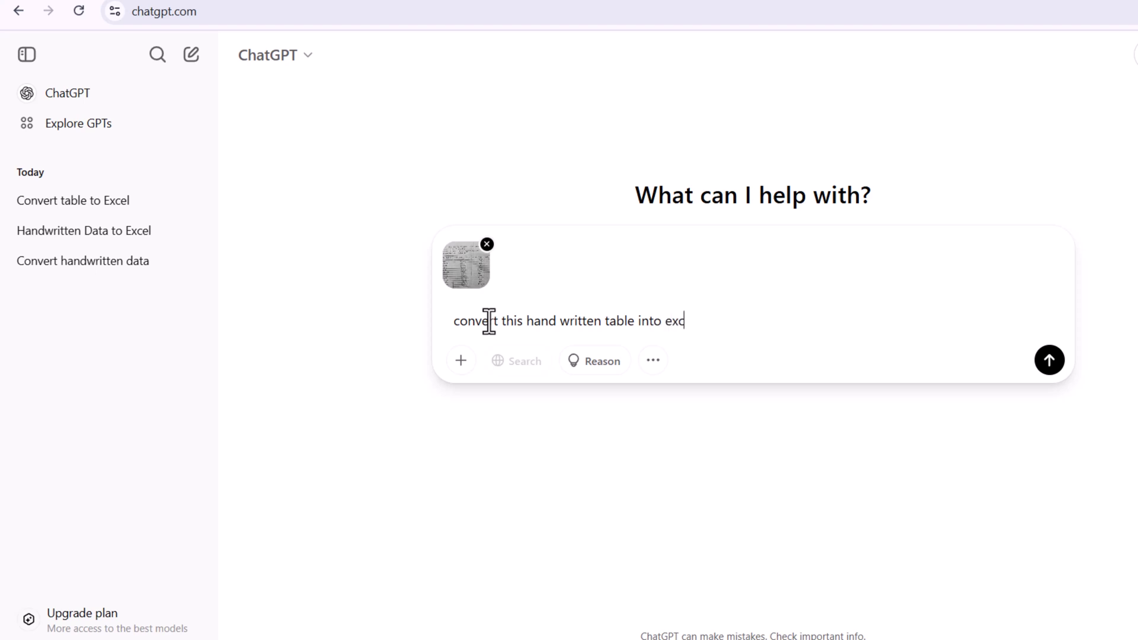
type("el sheet")
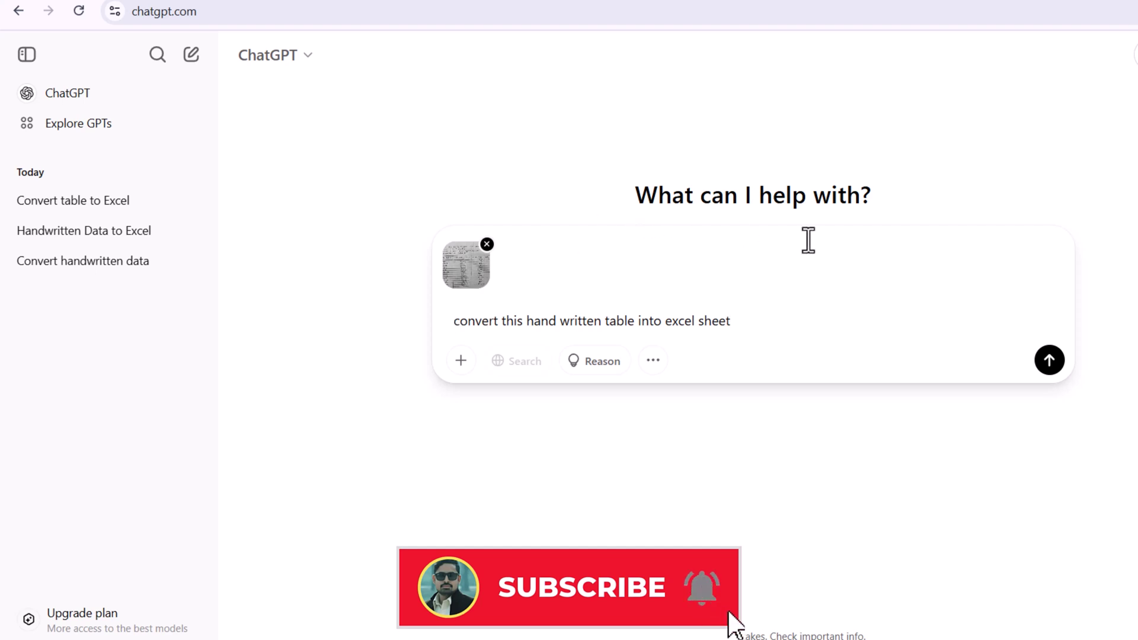
Send the request and read through the returned buret reading, NaOH volume and pH table
left_click(1048, 366)
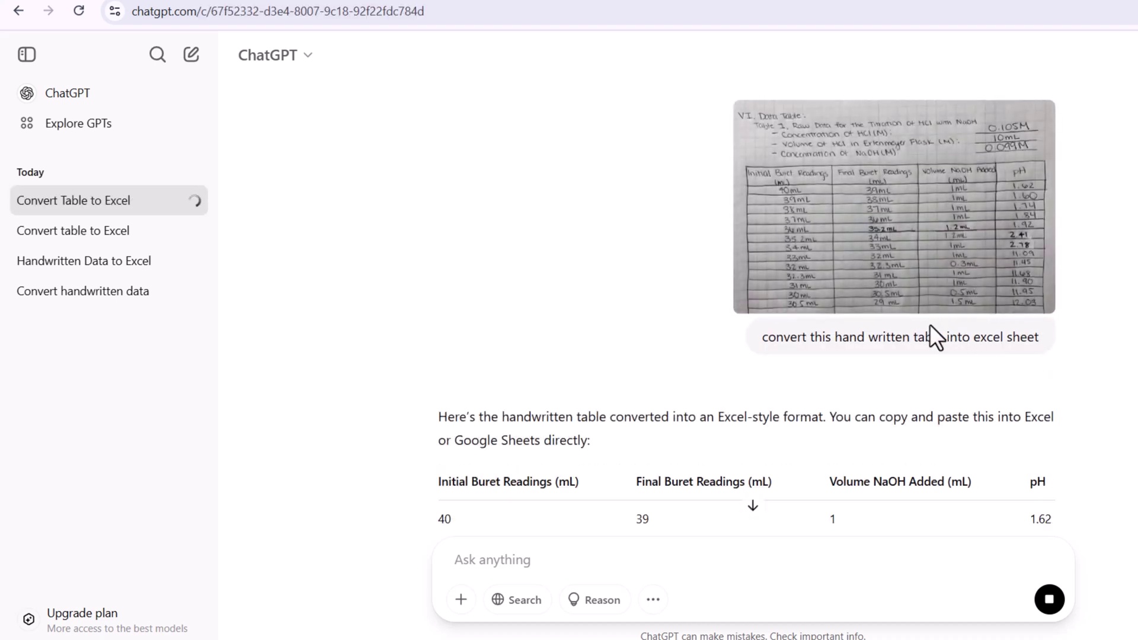
scroll(895, 388, "down", 1)
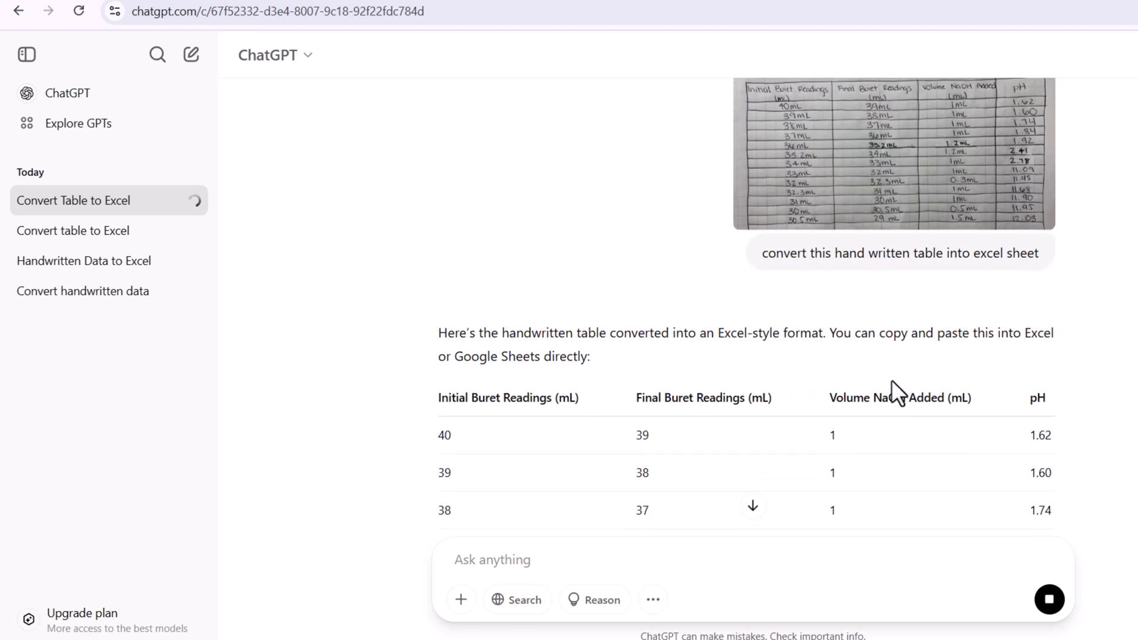
scroll(893, 383, "down", 1)
scroll(894, 382, "down", 3)
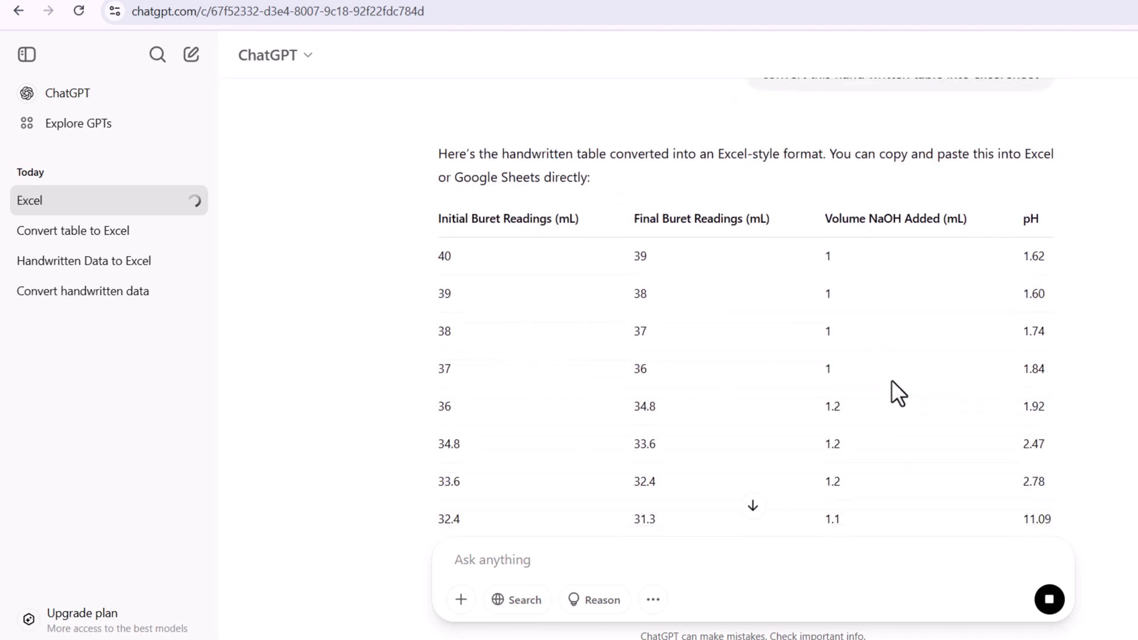
scroll(893, 382, "down", 2)
scroll(898, 393, "down", 1)
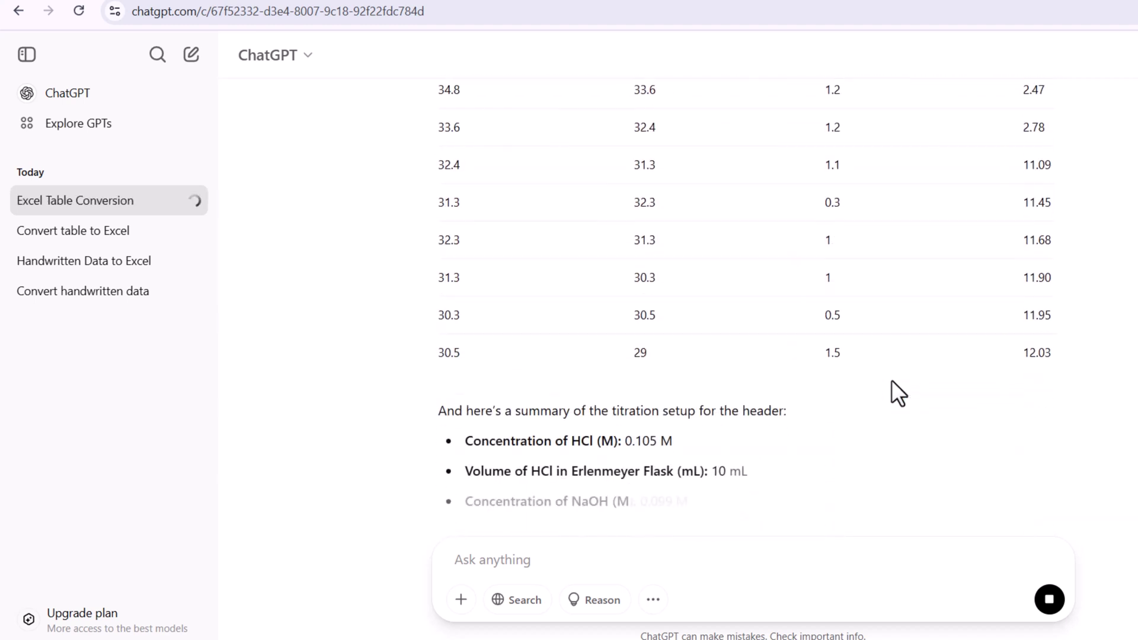
scroll(898, 392, "down", 2)
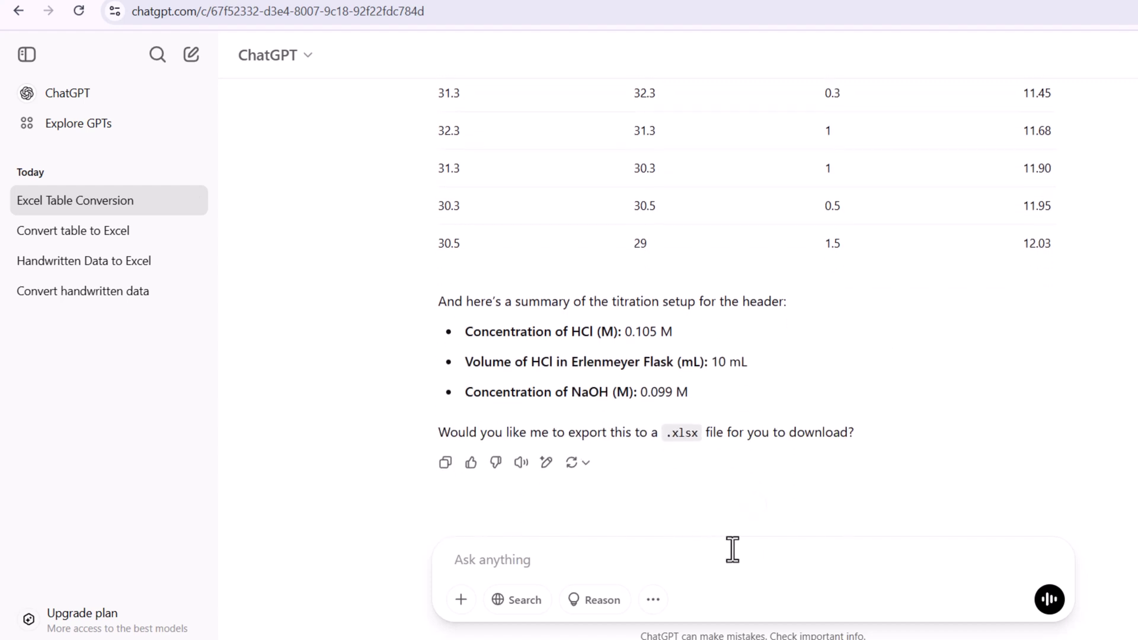
Reply 'yes want to download', then download and open Titration_Data (2).xlsx
type("yes want to download")
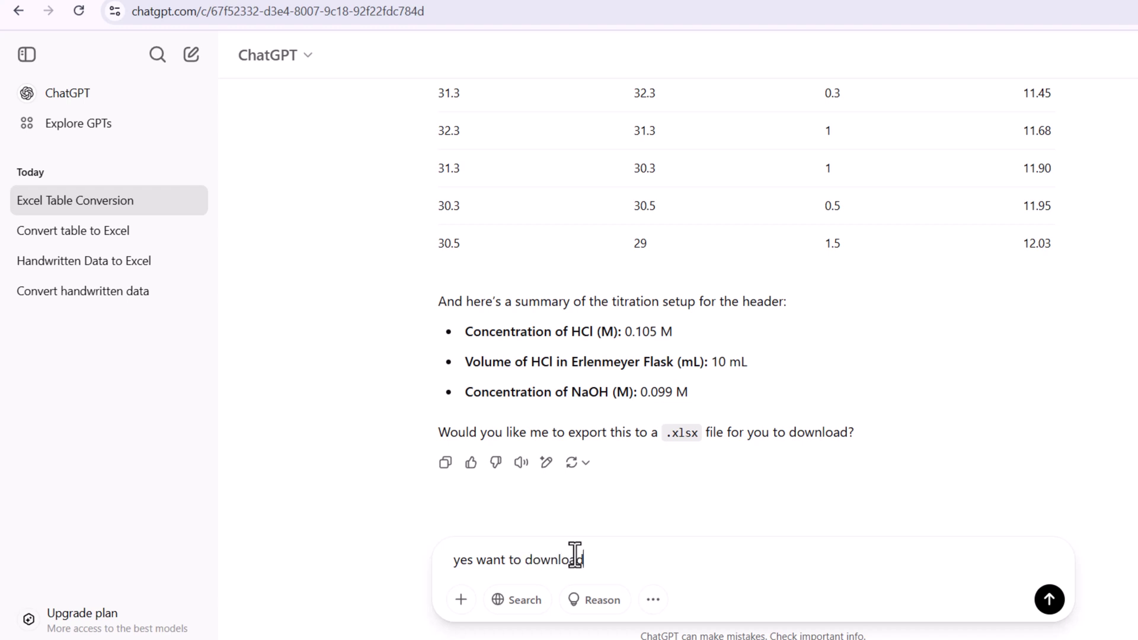
left_click(1049, 600)
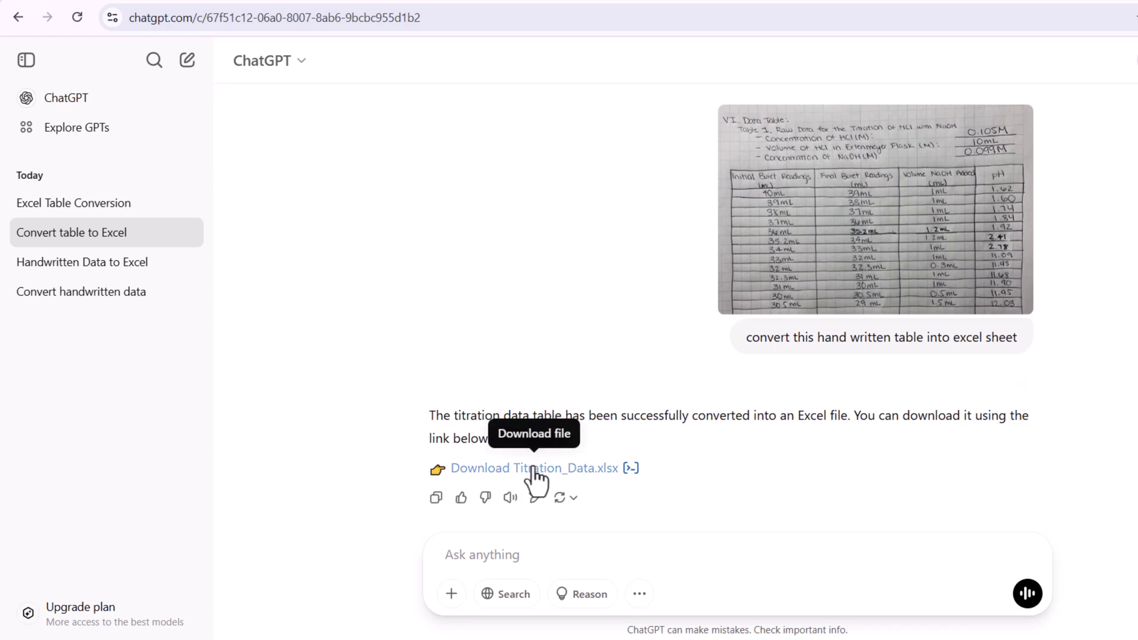
left_click(536, 471)
left_click(1064, 55)
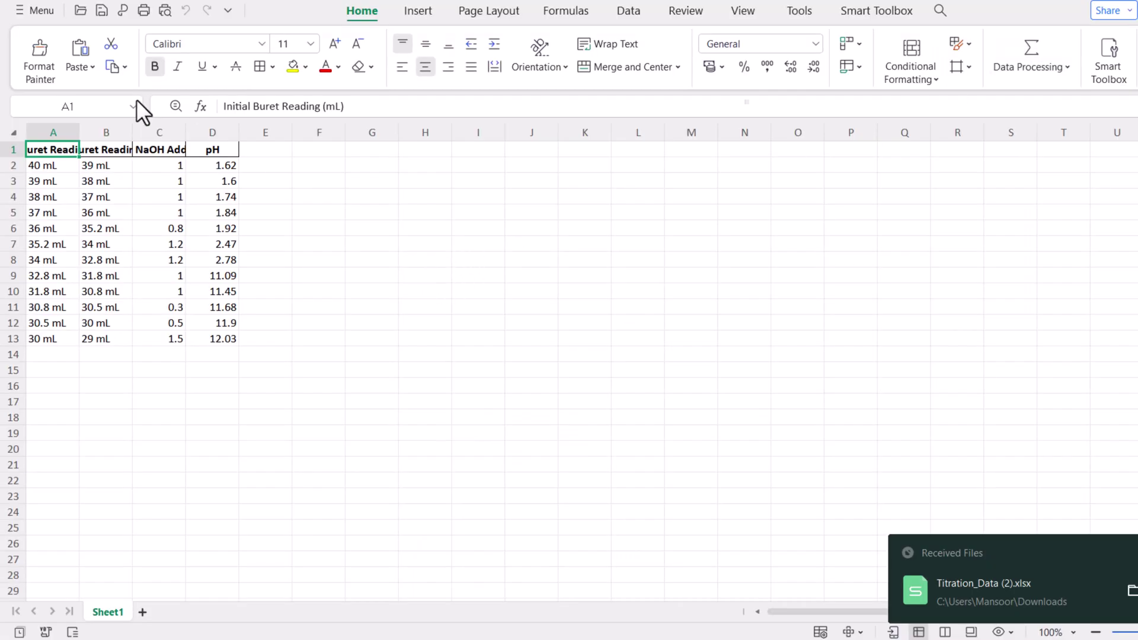
Undo the accidental fill into B1 and widen column A to show its full header
left_click_drag(79, 156, 103, 159)
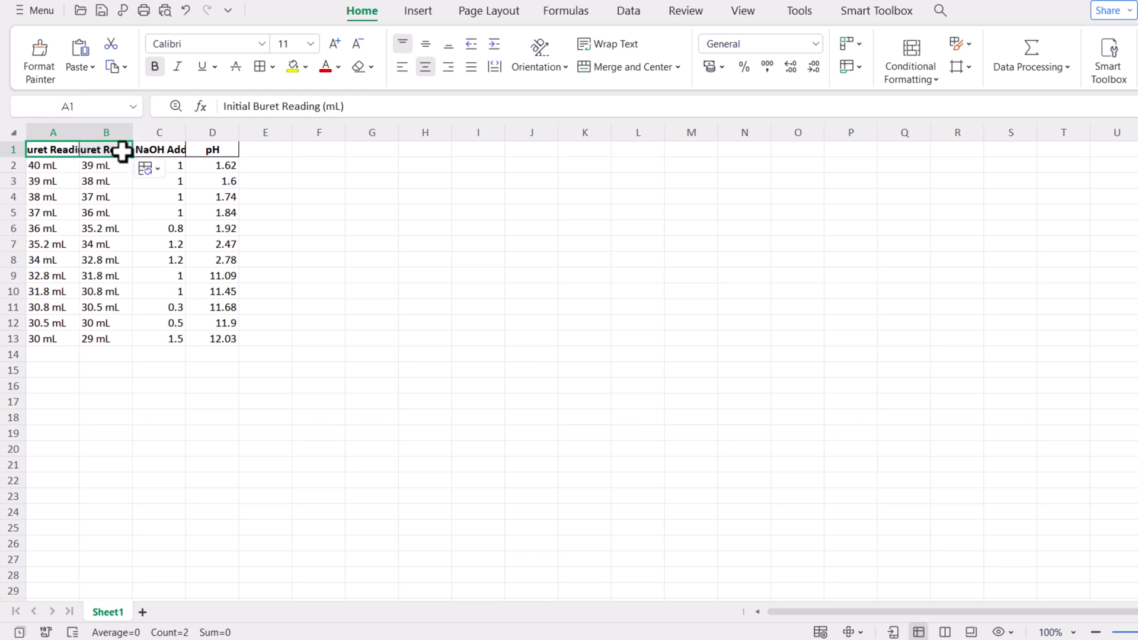
key("ctrl+z")
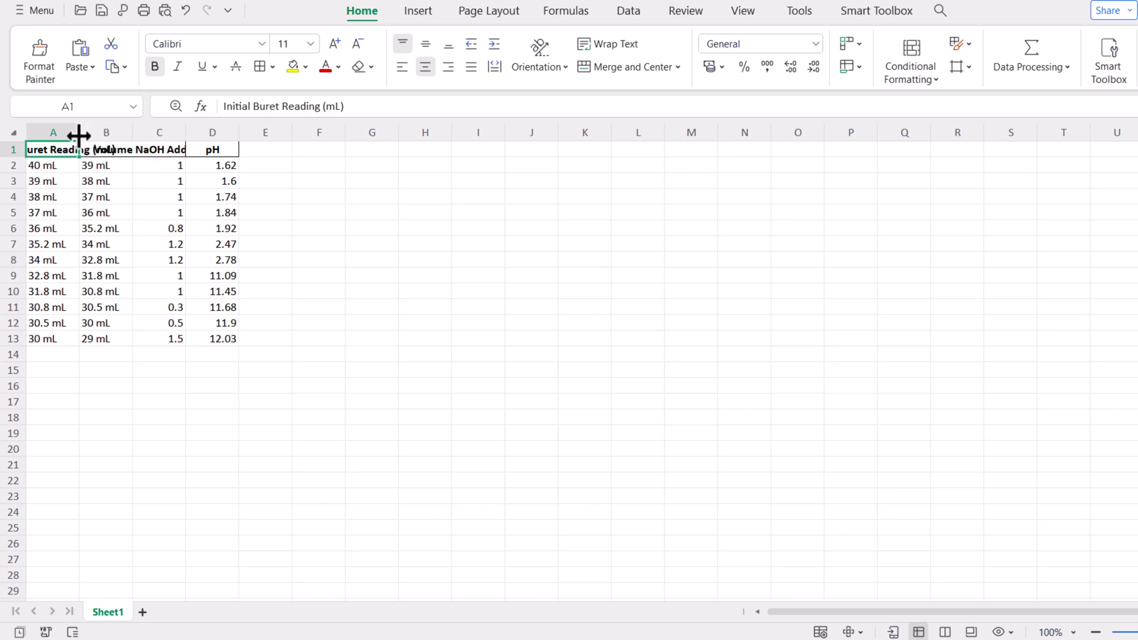
left_click_drag(79, 132, 603, 135)
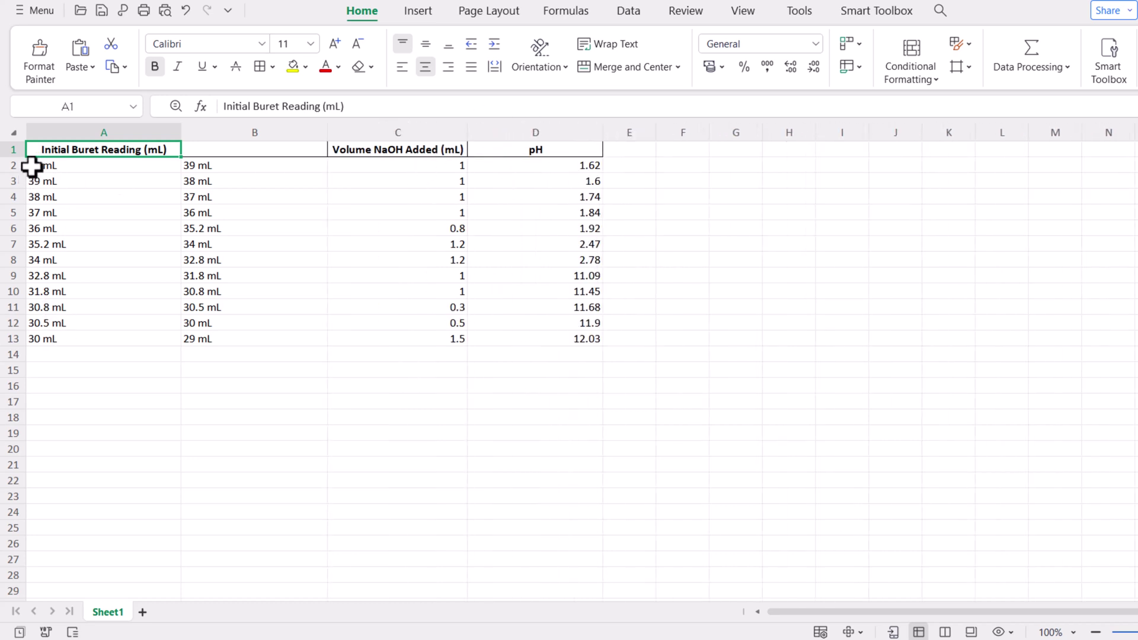
Centre the data in columns A, B, C and D, rows 2 to 13
left_click_drag(31, 167, 55, 337)
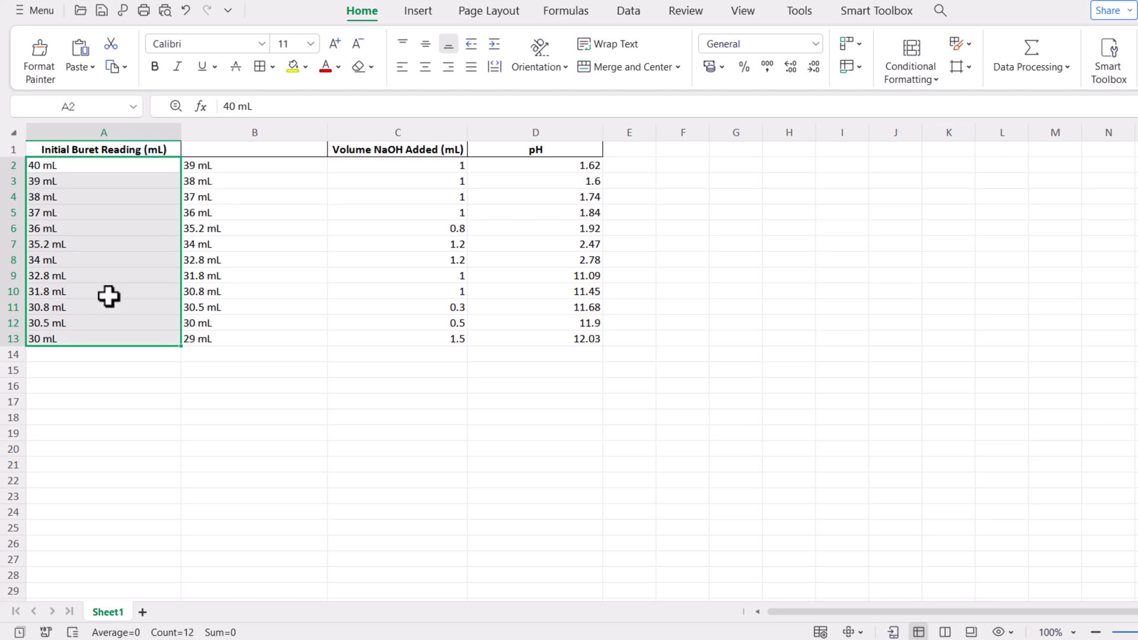
left_click(424, 68)
left_click_drag(188, 167, 198, 340)
left_click(424, 67)
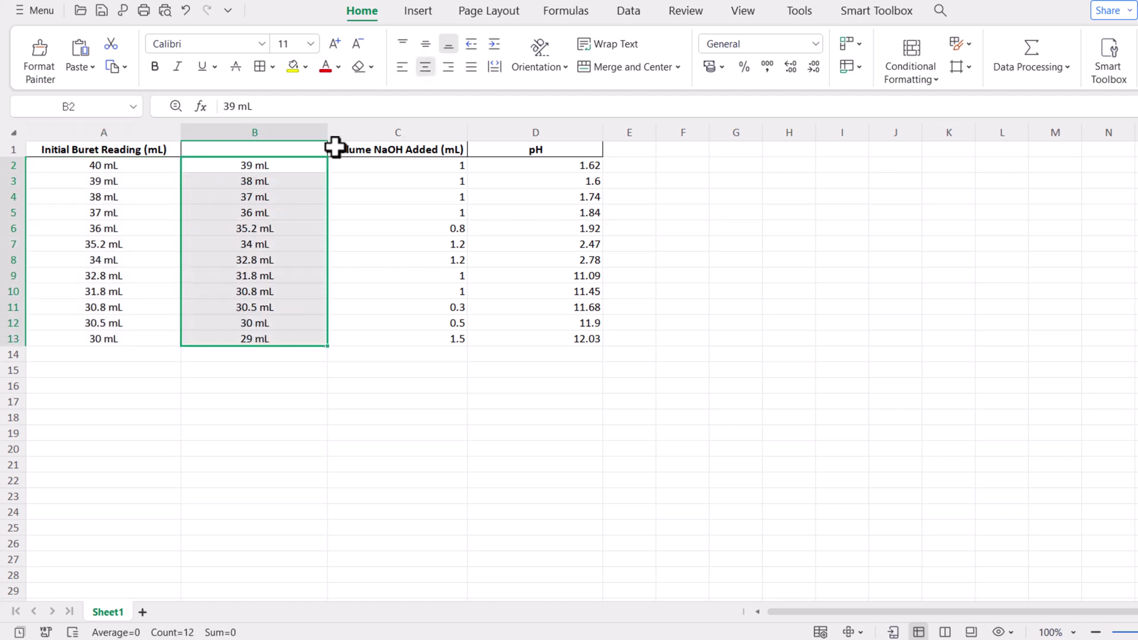
left_click_drag(334, 149, 428, 339)
left_click(425, 67)
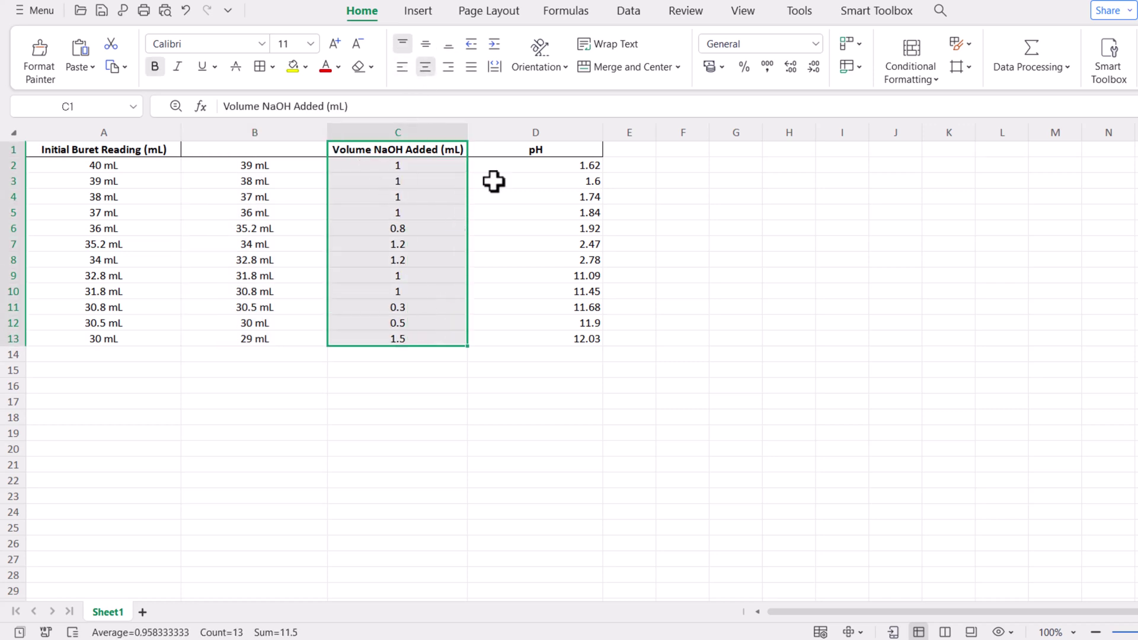
left_click_drag(558, 161, 571, 338)
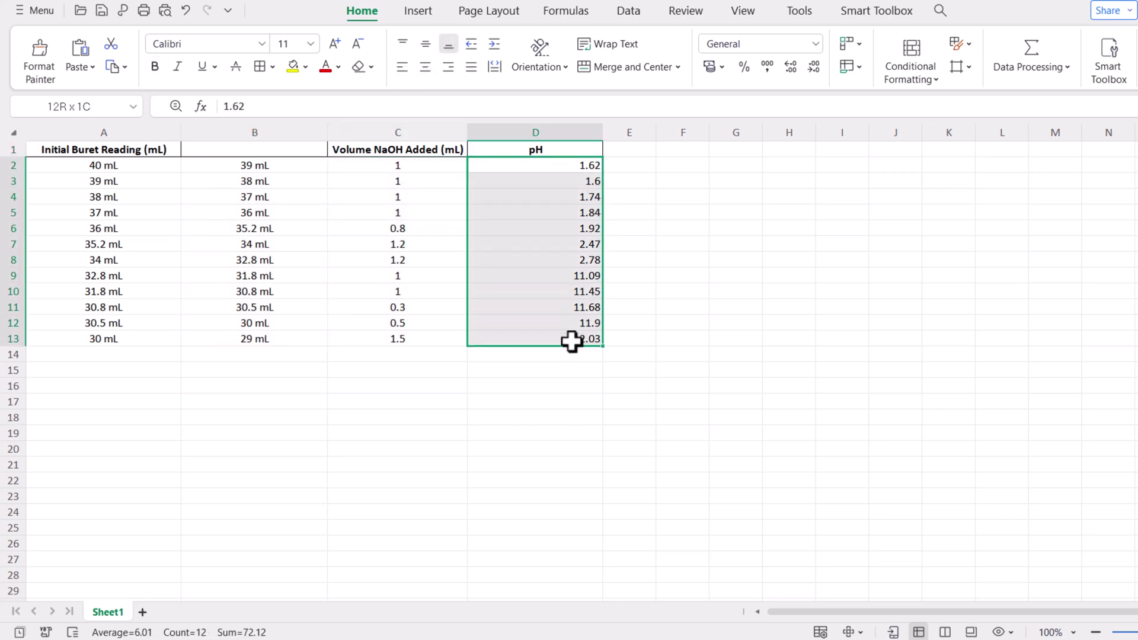
left_click(425, 67)
Turn the A1, C1 and D1 header text red and make row 2 taller
left_click(357, 150)
left_click(326, 67)
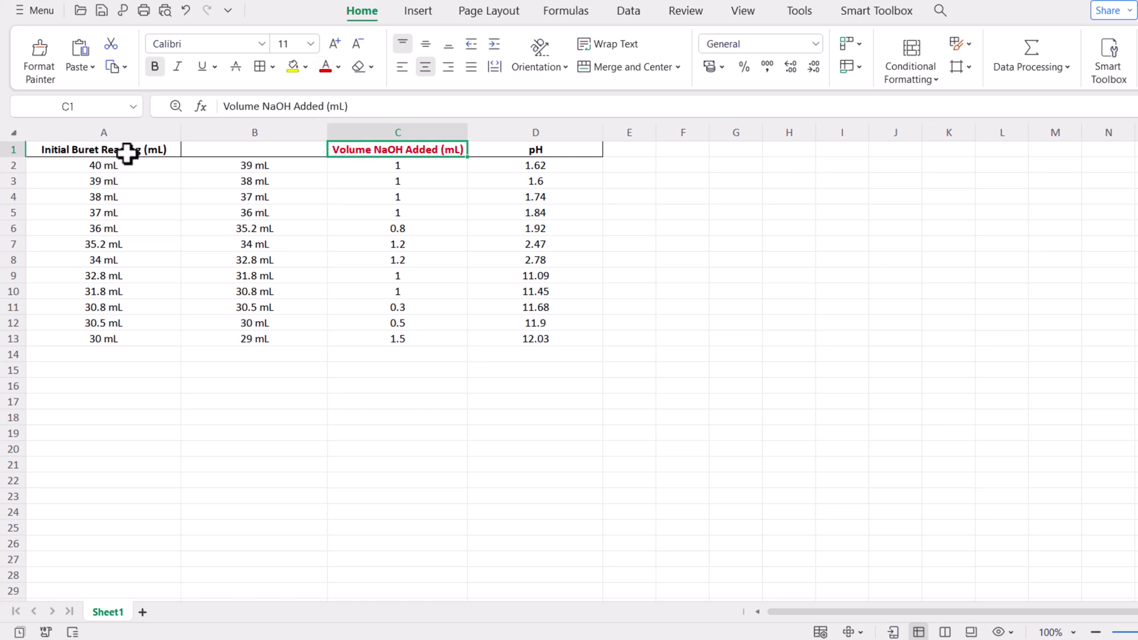
left_click(127, 152)
left_click(326, 68)
left_click(536, 151)
left_click(325, 67)
left_click(279, 150)
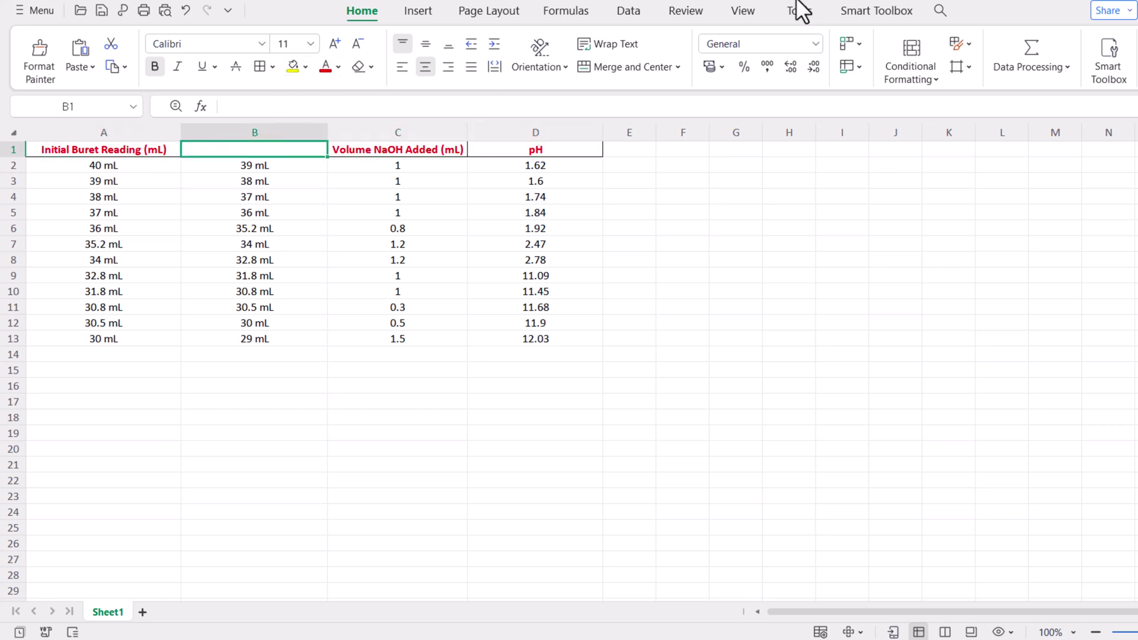
left_click_drag(28, 175, 28, 272)
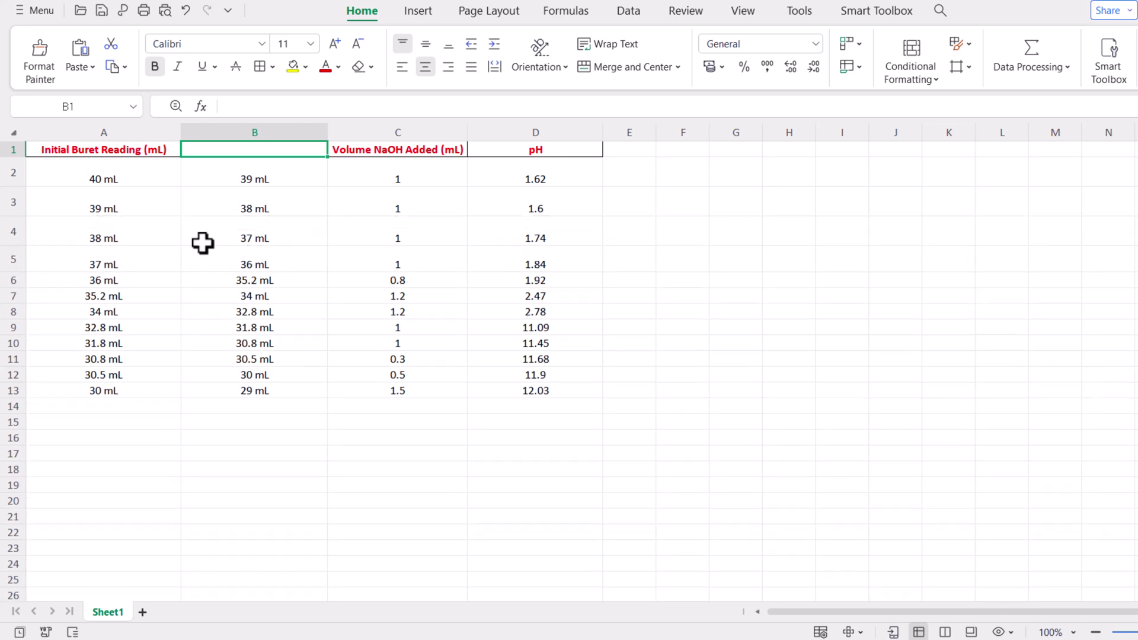